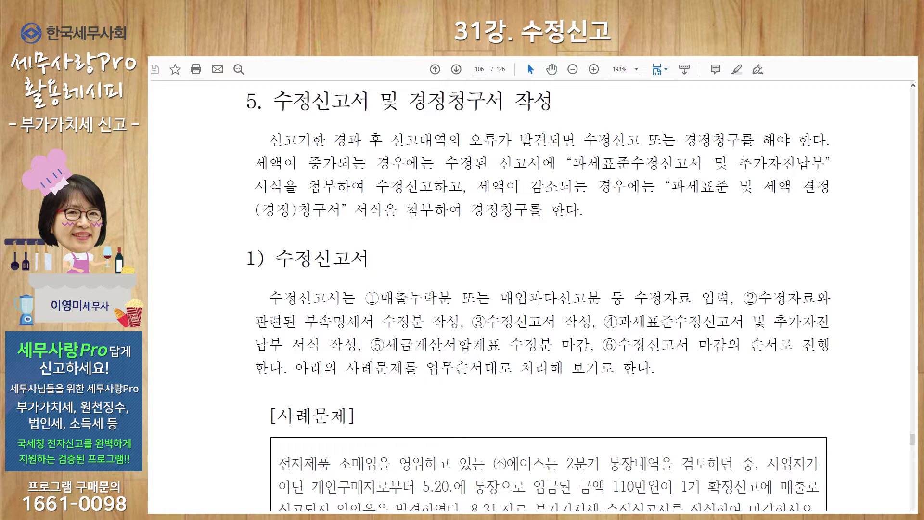
- Read the amended-return introduction, the 사례문제 about the omitted 110만원 sale, and procedure sections (1) to (3)
scroll(789, 407, down, 4)
scroll(789, 409, down, 3)
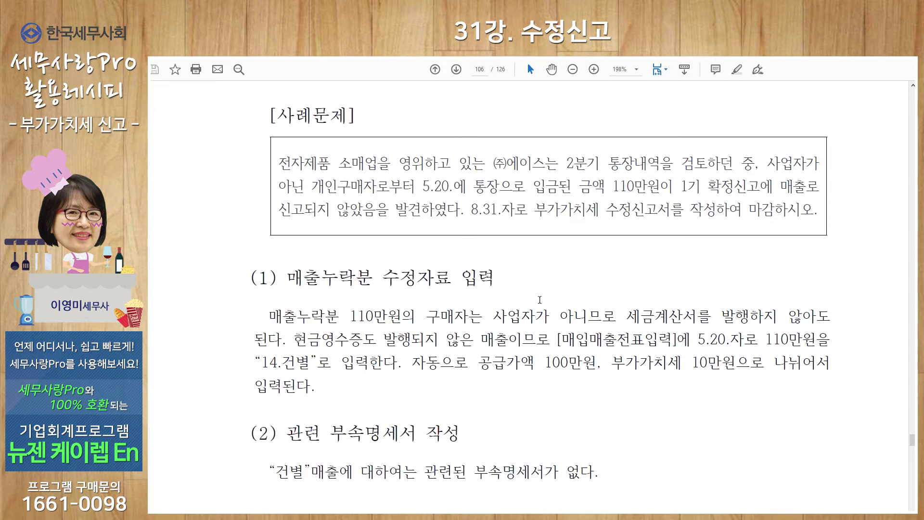
scroll(540, 293, down, 5)
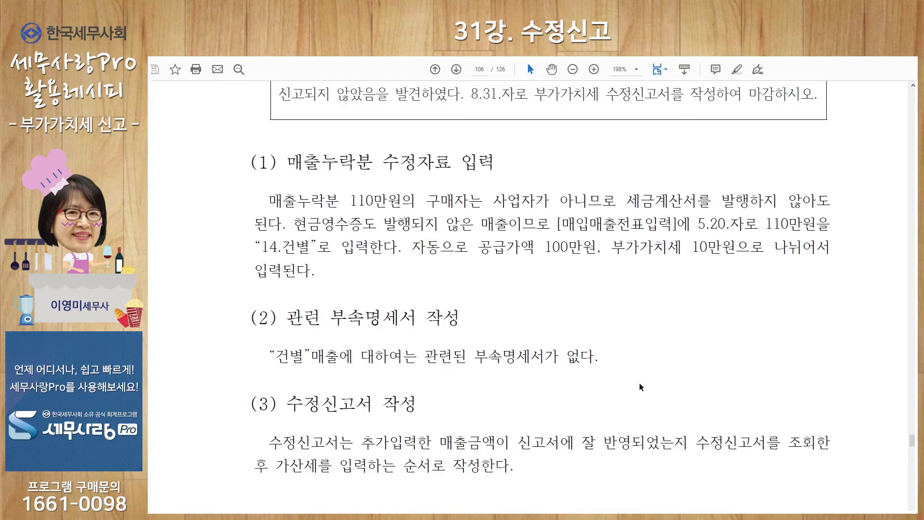
scroll(639, 385, down, 1)
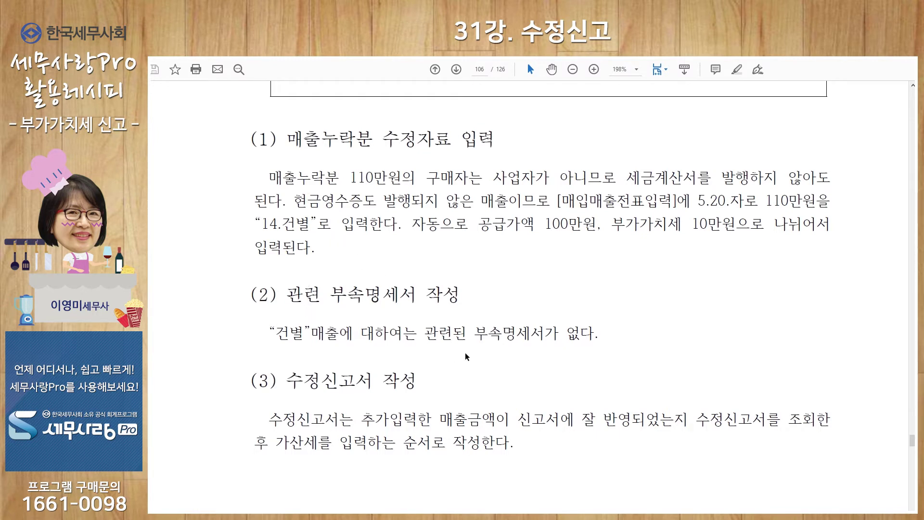
scroll(465, 352, down, 3)
scroll(464, 353, down, 2)
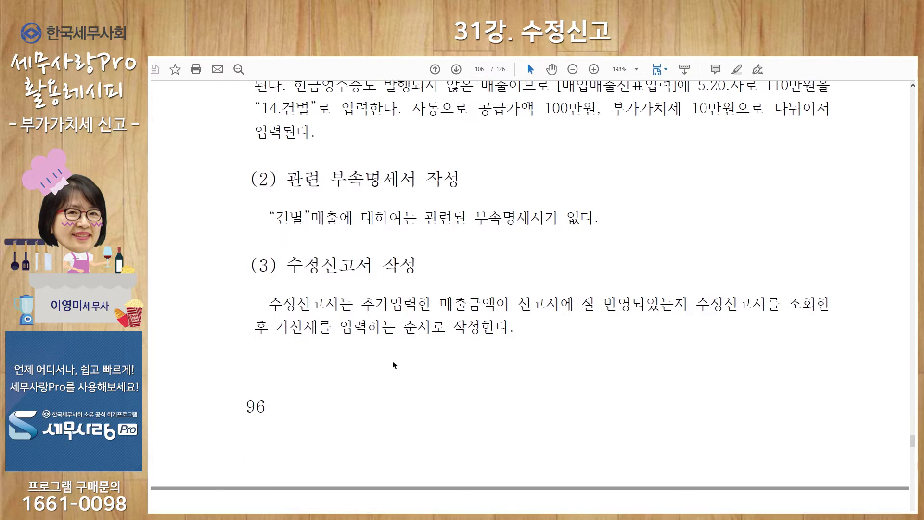
- Examine the sample 부가가치세신고서 set to 2.수정신고, comparing the 정기신고금액 and 수정신고금액 columns down to the payable tax
scroll(392, 364, down, 14)
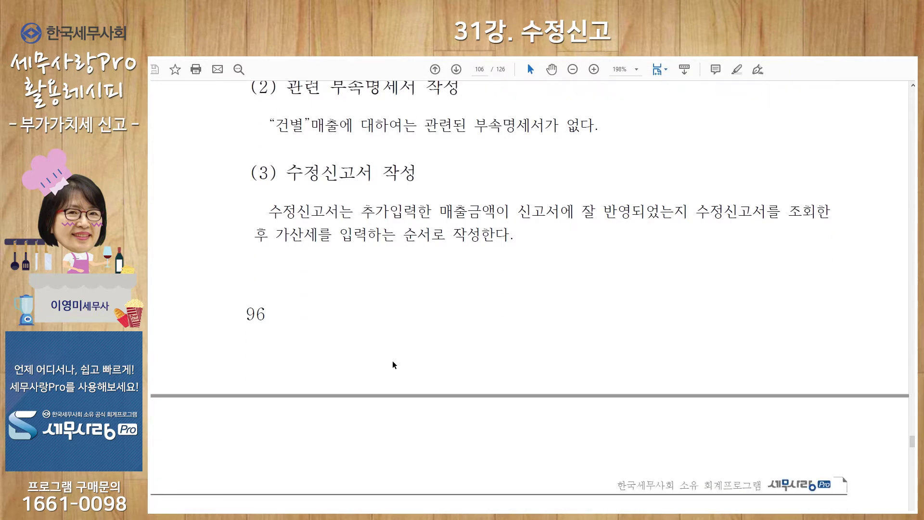
scroll(393, 360, down, 14)
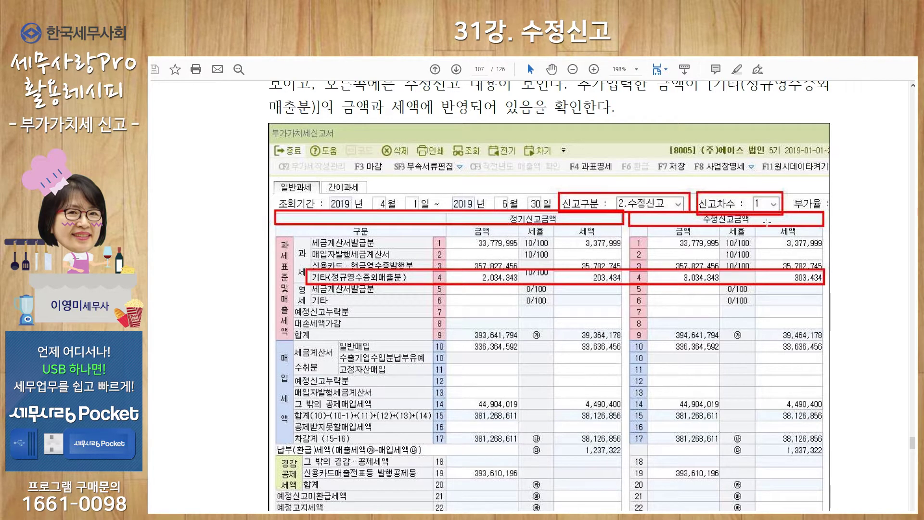
scroll(765, 220, down, 1)
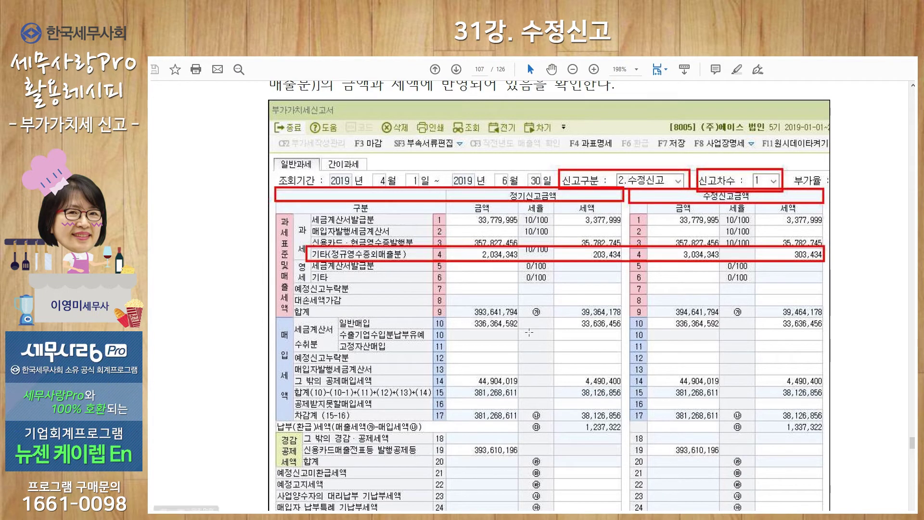
scroll(526, 476, down, 2)
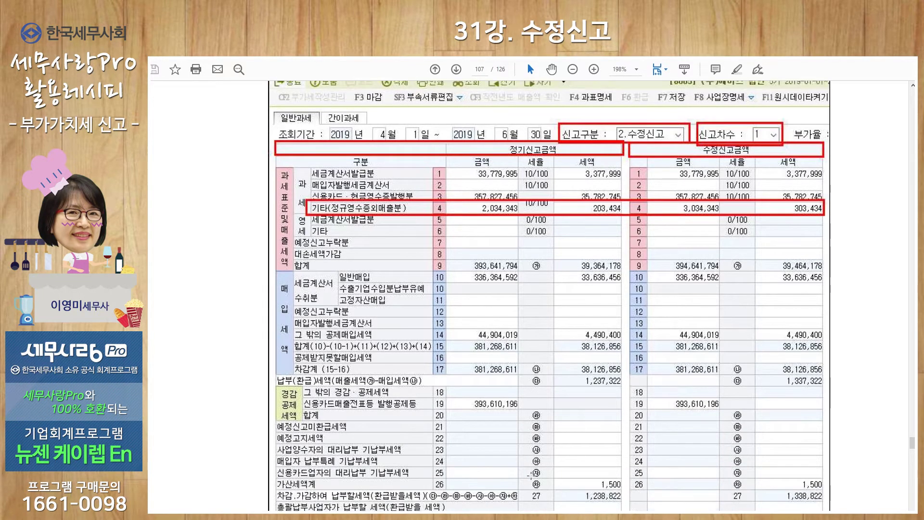
scroll(531, 471, up, 2)
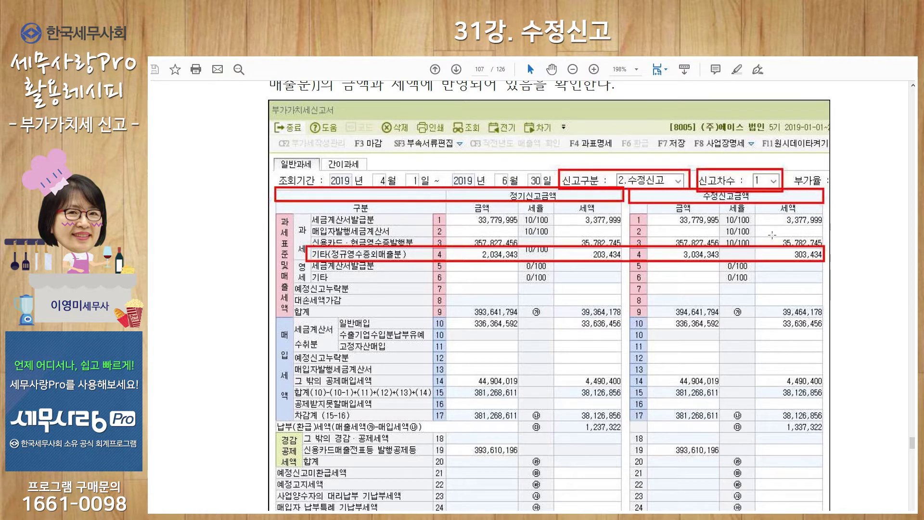
scroll(765, 235, down, 1)
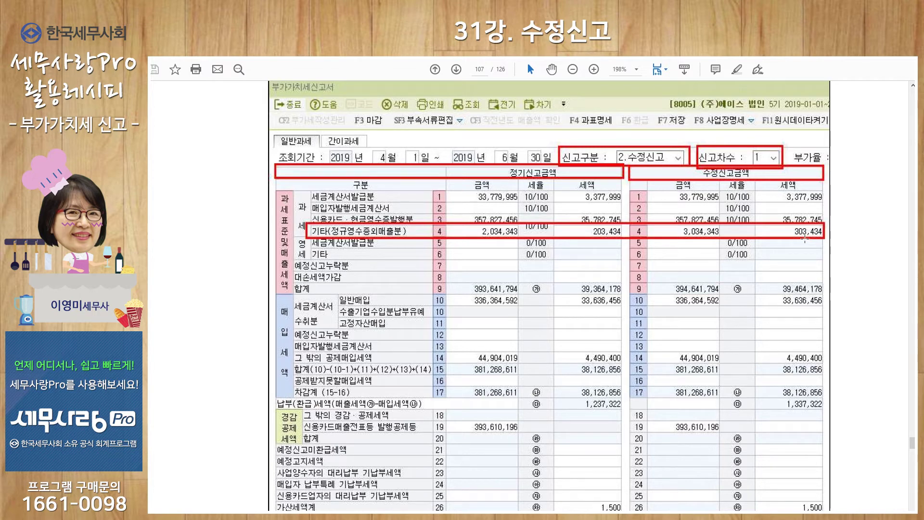
scroll(800, 322, down, 1)
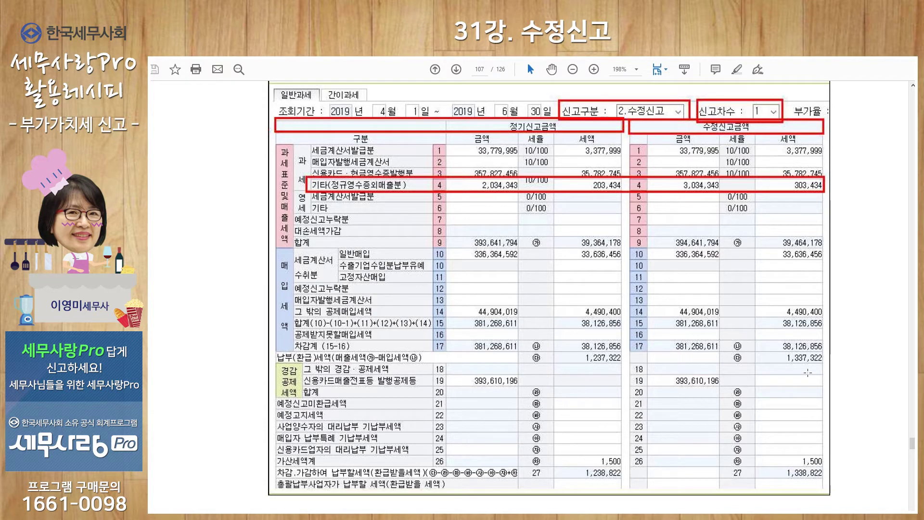
scroll(807, 372, down, 2)
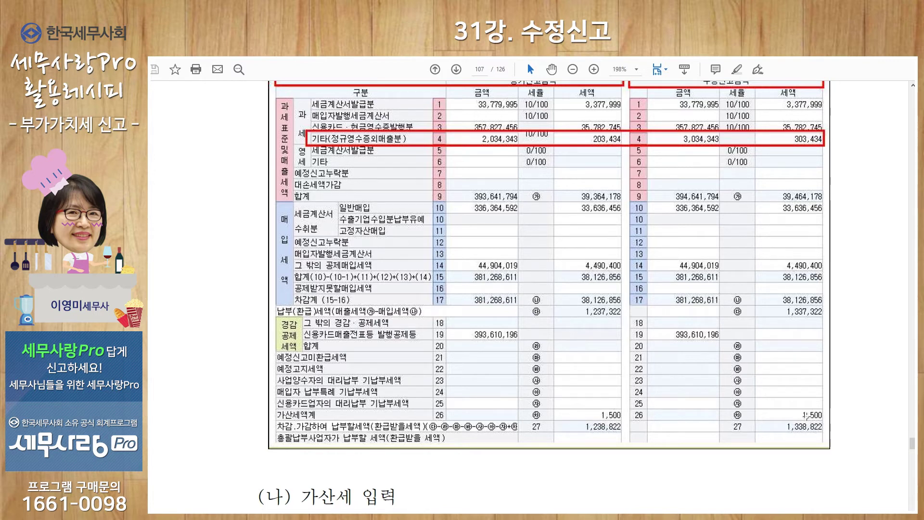
scroll(733, 225, up, 3)
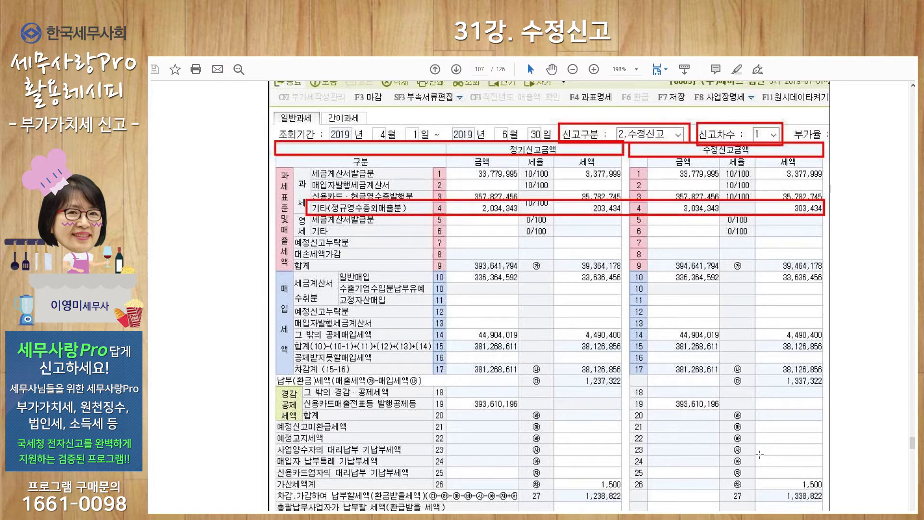
scroll(761, 453, down, 1)
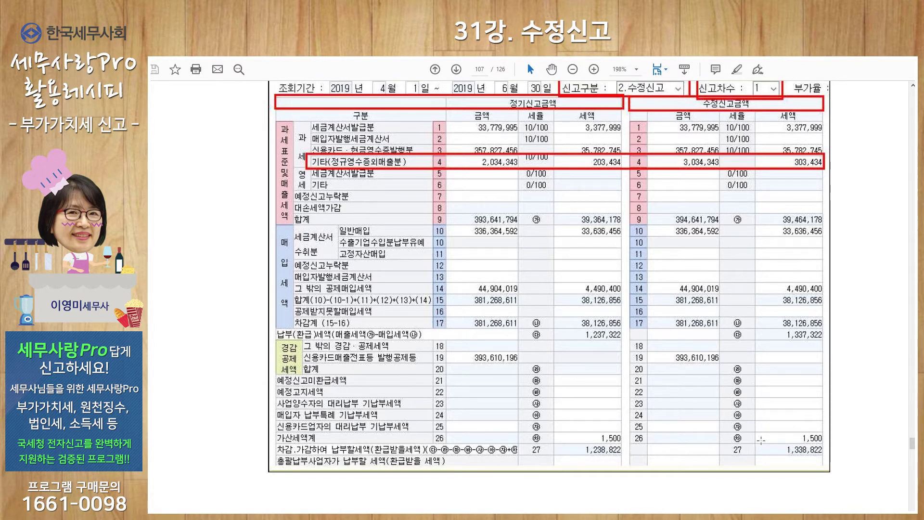
- Read the (나) 가산세 입력 section, its 가산세명세 tables for rows 71 and 73, and the instruction to save the amended return
scroll(759, 440, down, 5)
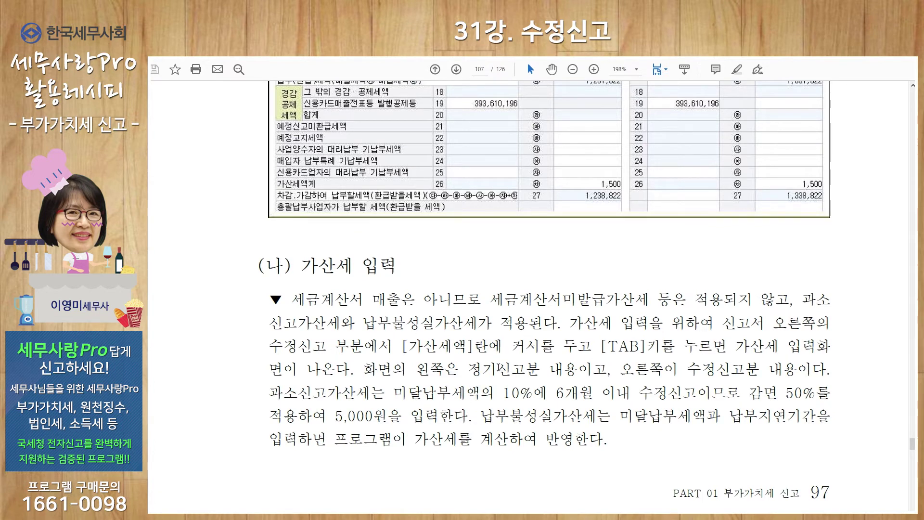
scroll(497, 367, down, 7)
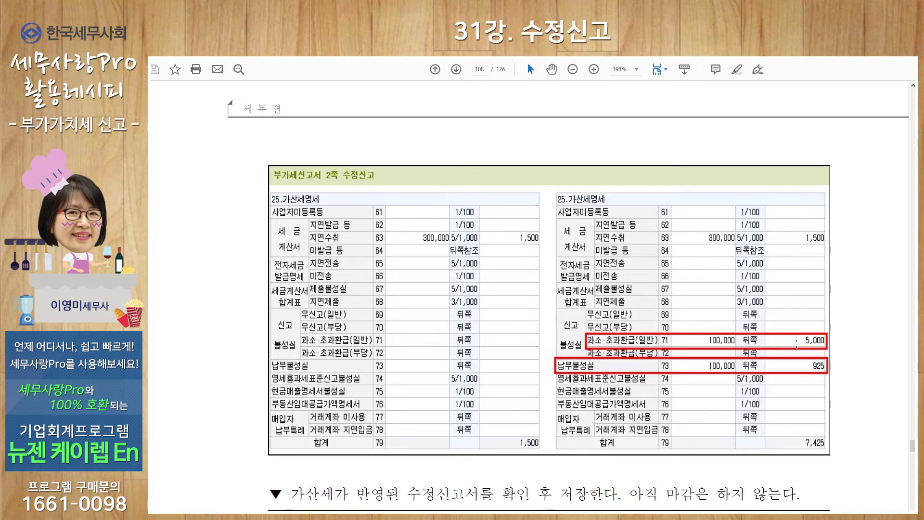
scroll(796, 342, down, 2)
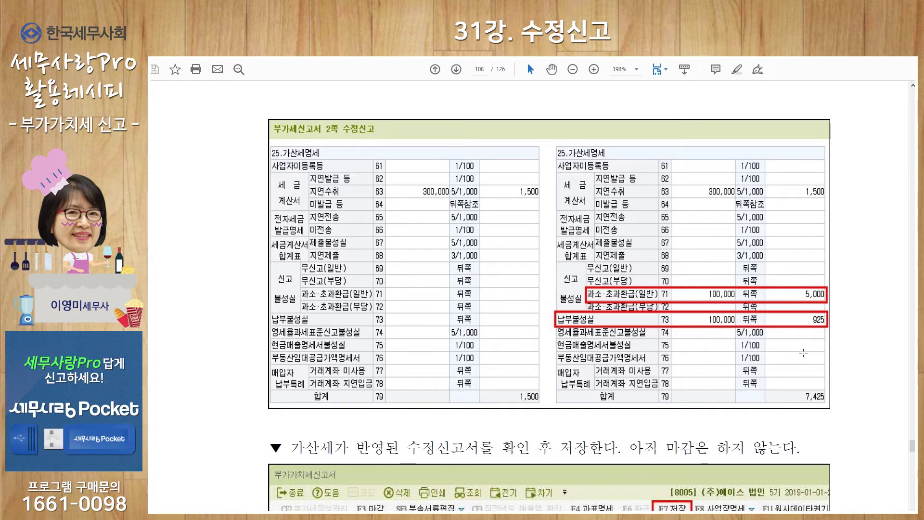
scroll(803, 353, down, 3)
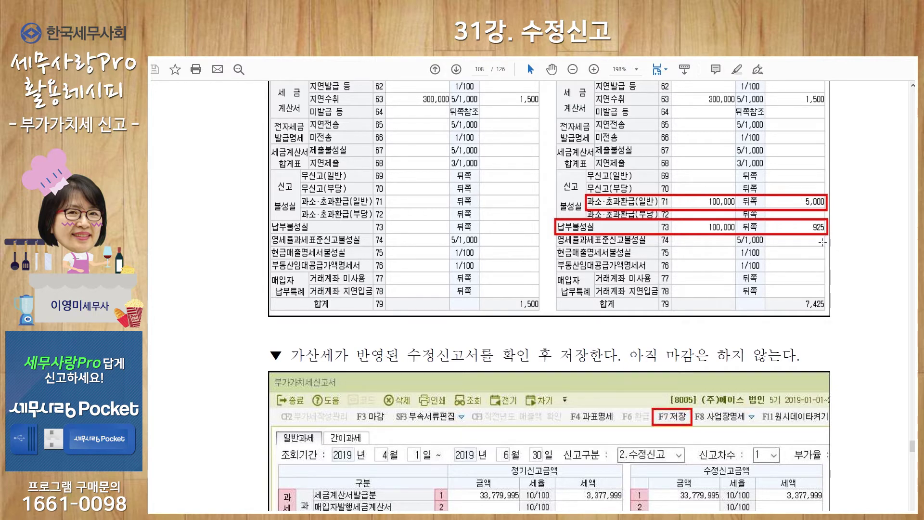
scroll(598, 313, down, 4)
scroll(598, 313, down, 1)
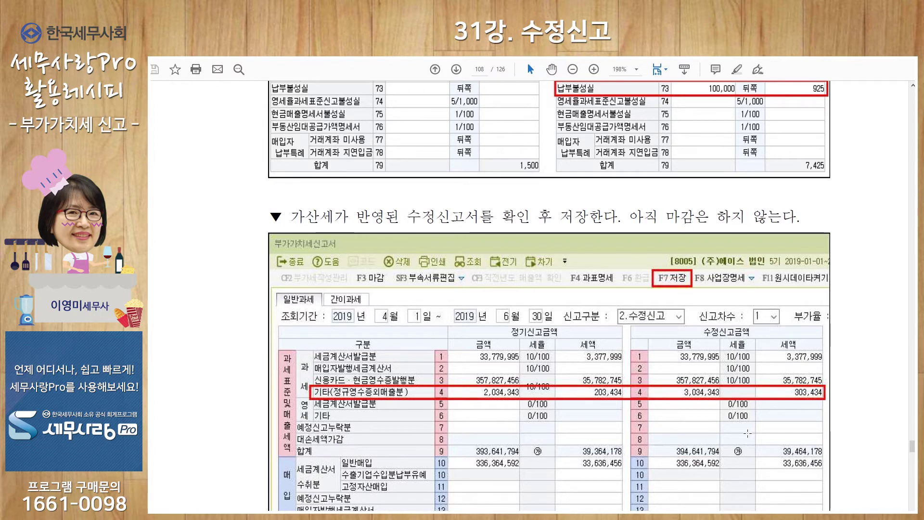
- Review section (4) on the 과세표준수정신고서 및 추가자진납부 form, comparing its 최초신고 and 수정신고 figures with the sample amended return
scroll(748, 433, down, 10)
scroll(748, 425, down, 8)
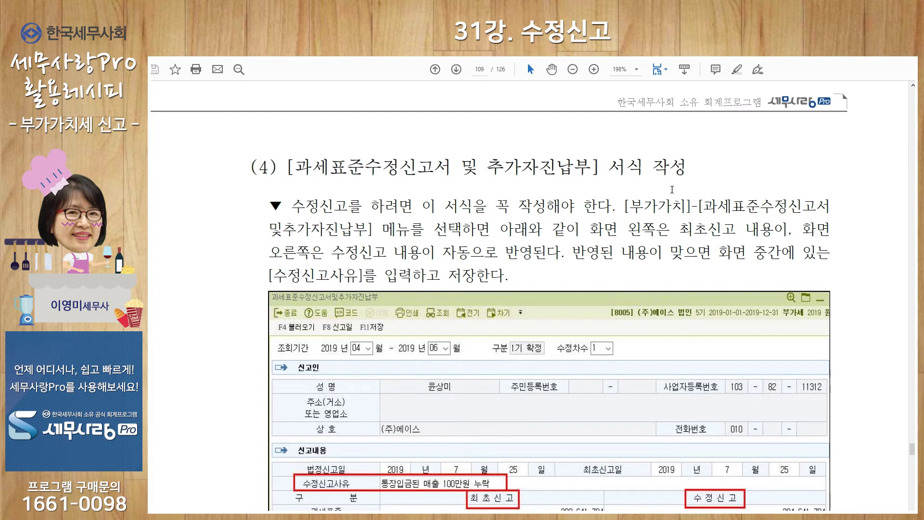
scroll(639, 296, down, 3)
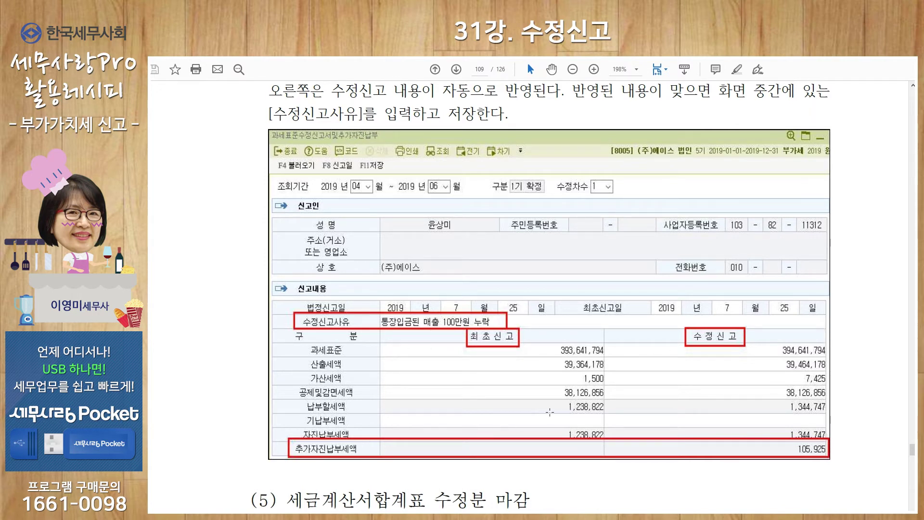
scroll(549, 411, up, 10)
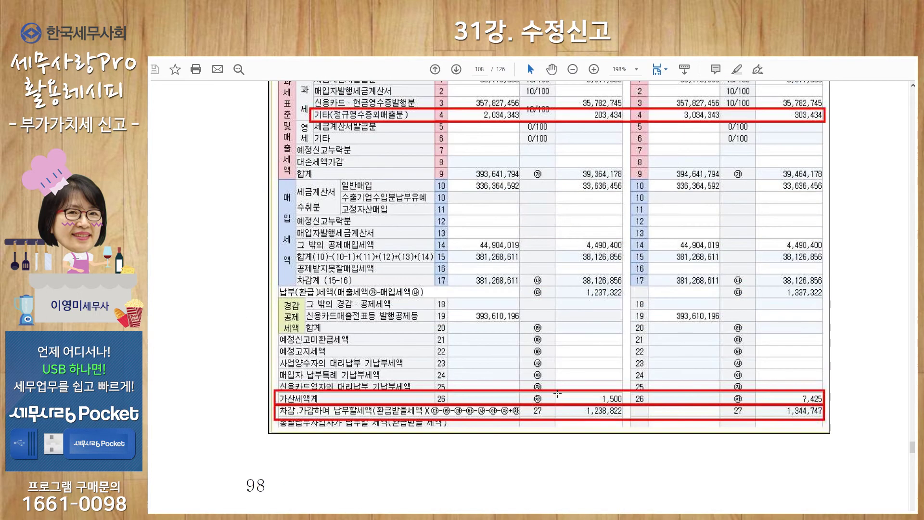
scroll(557, 393, up, 3)
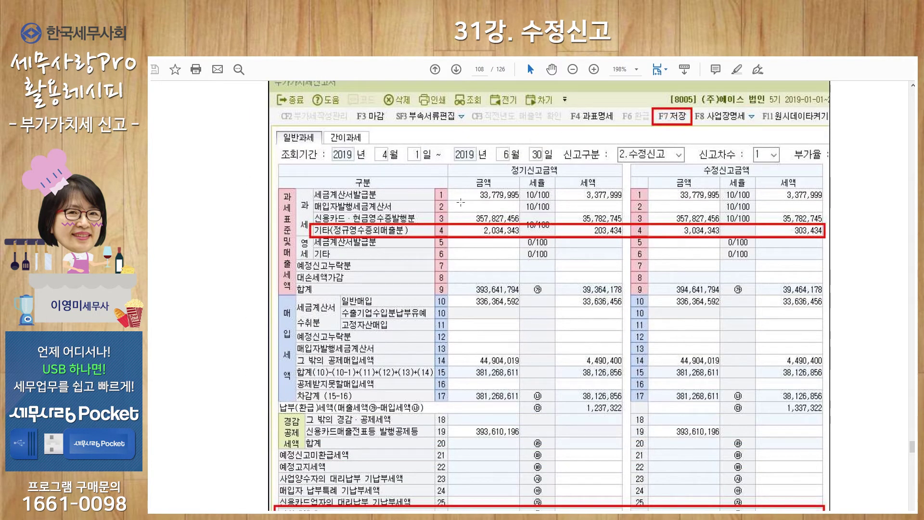
scroll(646, 328, down, 3)
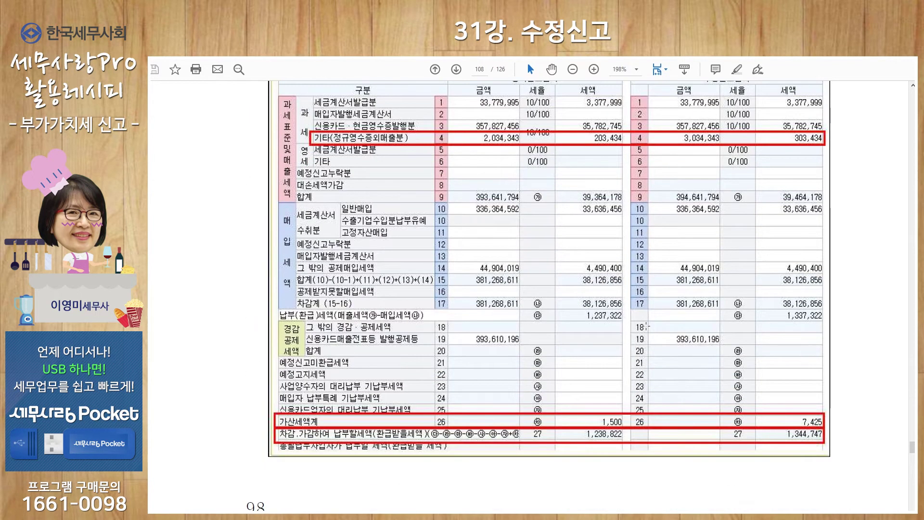
scroll(648, 325, down, 3)
scroll(648, 324, down, 15)
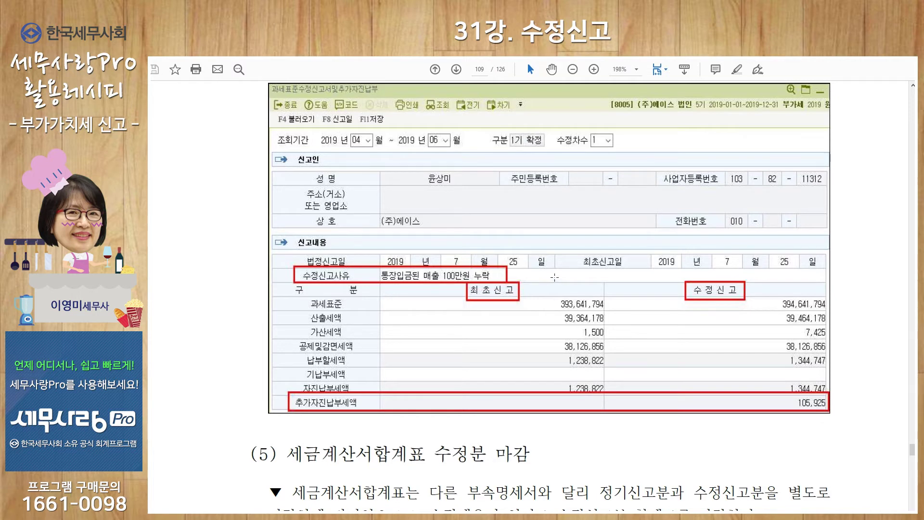
click(526, 301)
click(847, 350)
- Read section (5) on closing the amended 세금계산서합계표, including its 2.수정신고 example screen
scroll(509, 422, down, 3)
scroll(509, 417, down, 3)
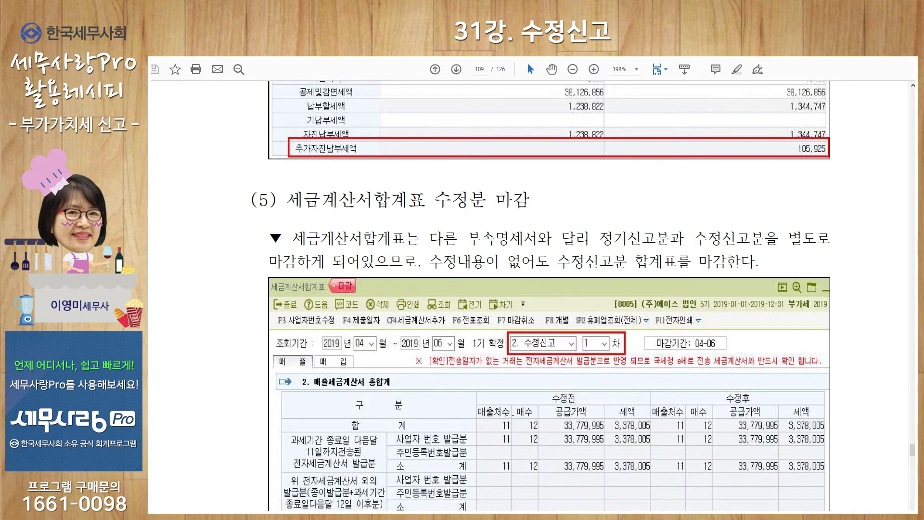
scroll(511, 415, down, 1)
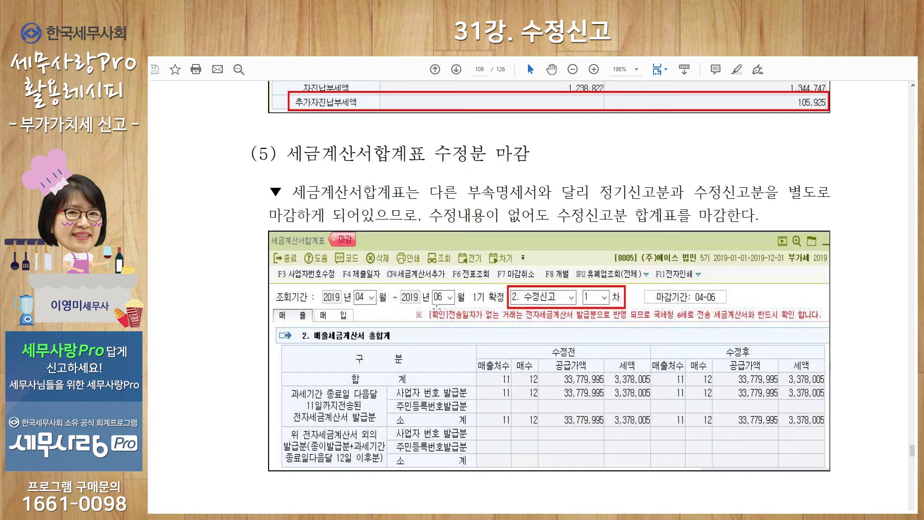
- Examine section (6) on closing the amended VAT return, checking the 부가세 마감 form list for 과세표준수정신고서및추가자진납부계산서
scroll(463, 320, down, 15)
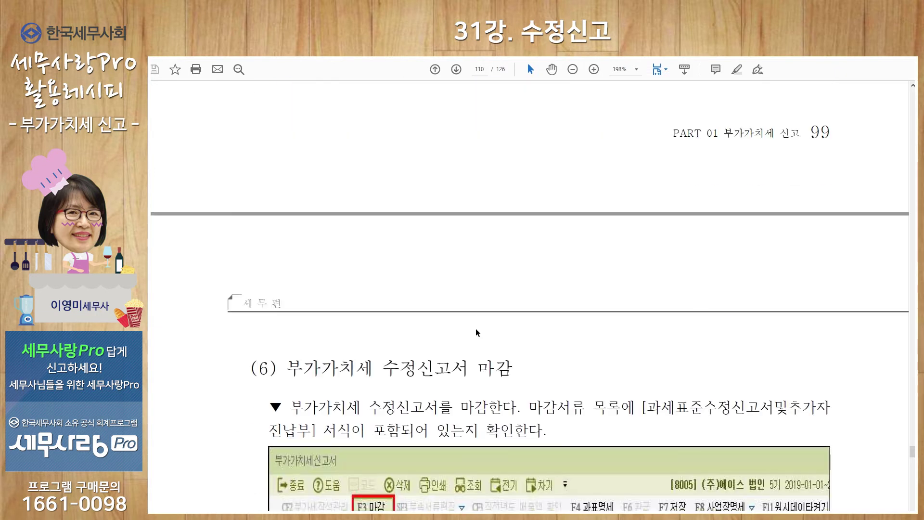
scroll(476, 329, down, 2)
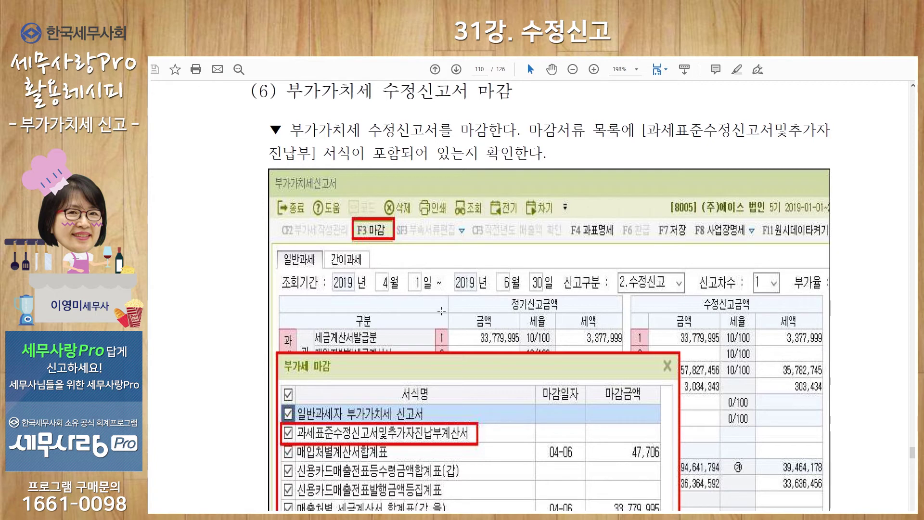
scroll(447, 311, down, 1)
scroll(460, 313, down, 1)
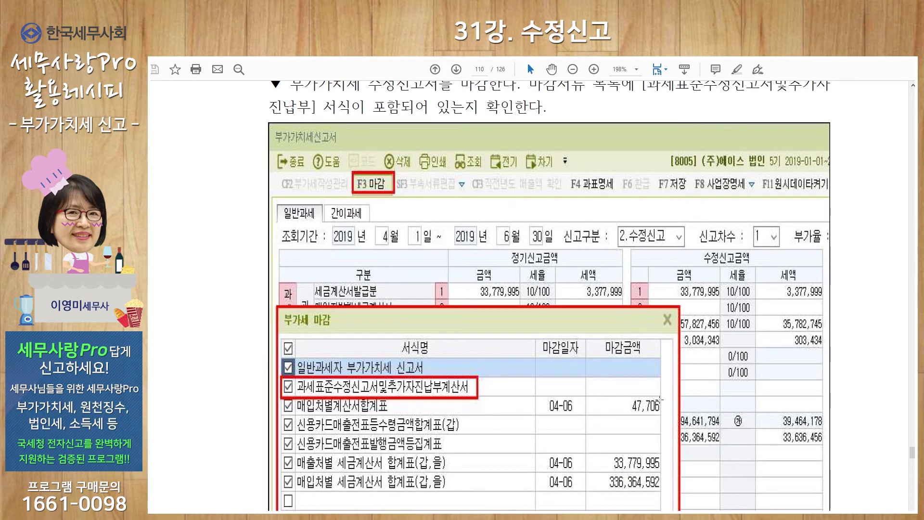
scroll(706, 424, down, 7)
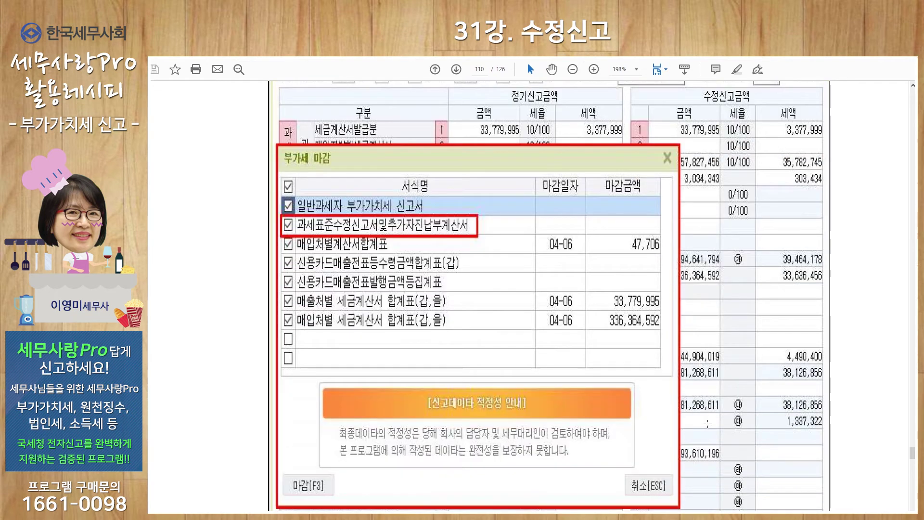
scroll(706, 424, down, 4)
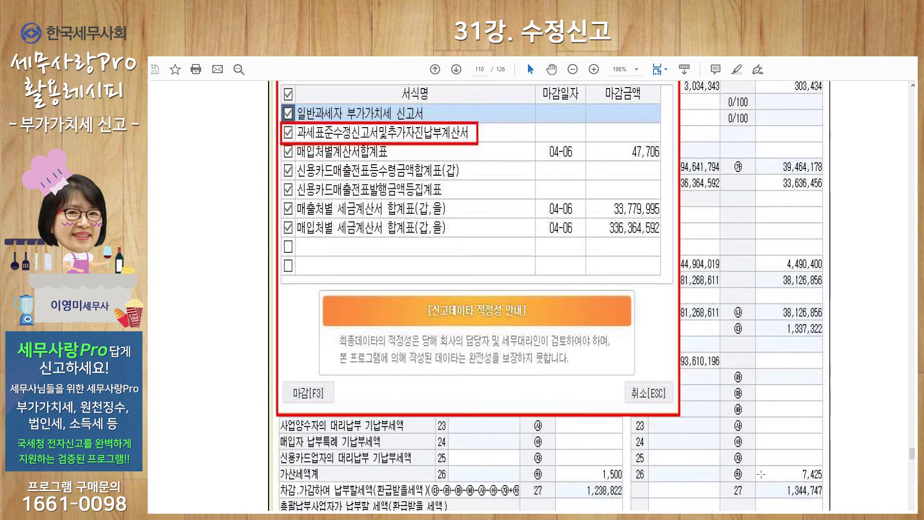
scroll(754, 438, up, 4)
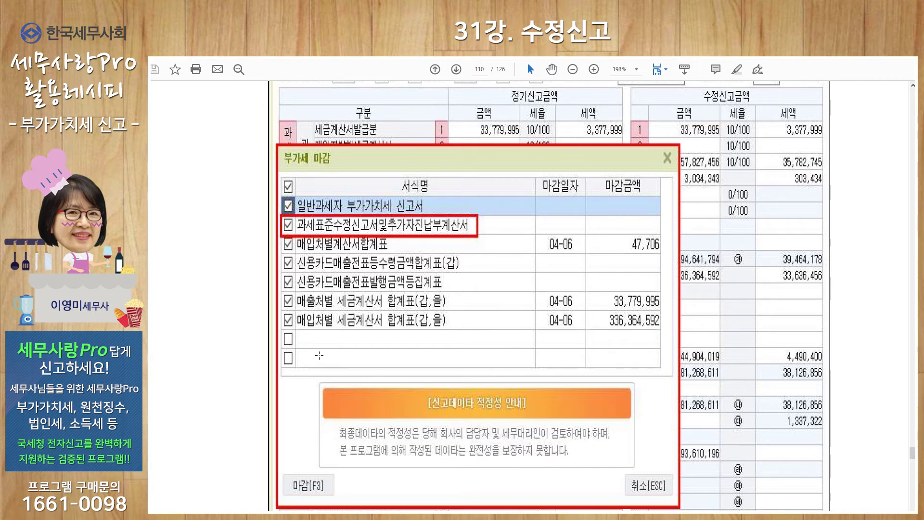
scroll(319, 355, down, 10)
scroll(319, 355, up, 10)
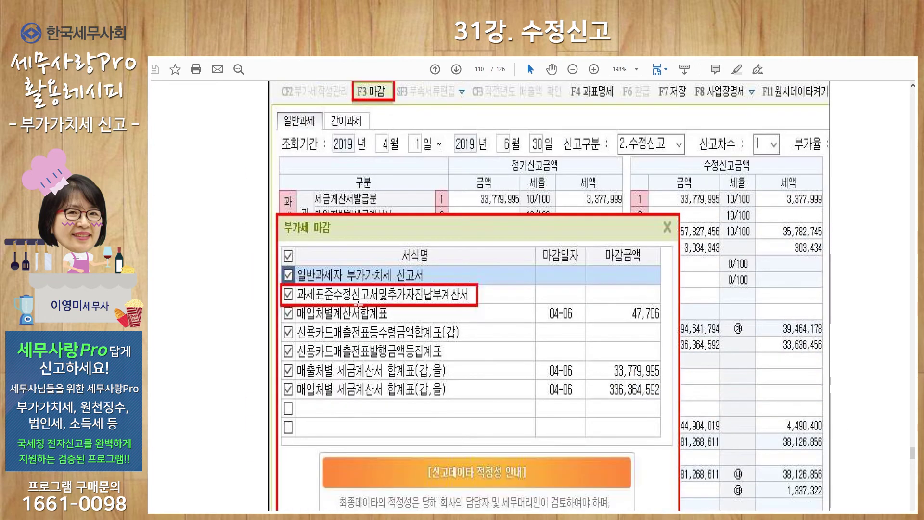
scroll(358, 304, up, 3)
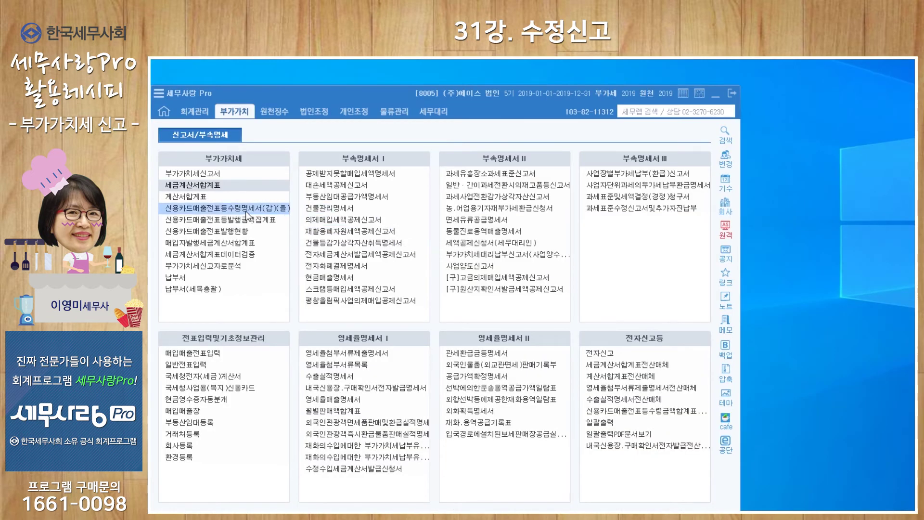
- Open the 부가가치세신고서 for 2019-04-01 to 2019-06-30 as 2.수정신고, 신고차수 1, loading the previously saved data
click(232, 184)
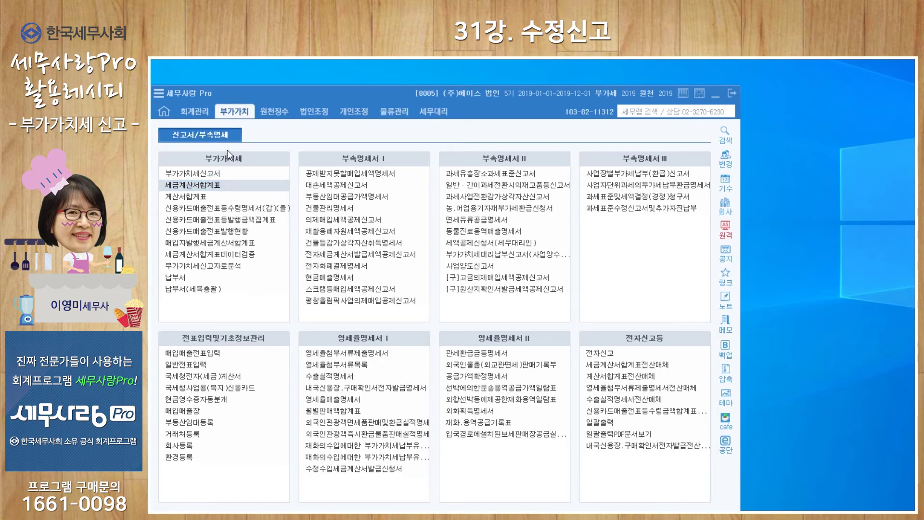
double_click(198, 172)
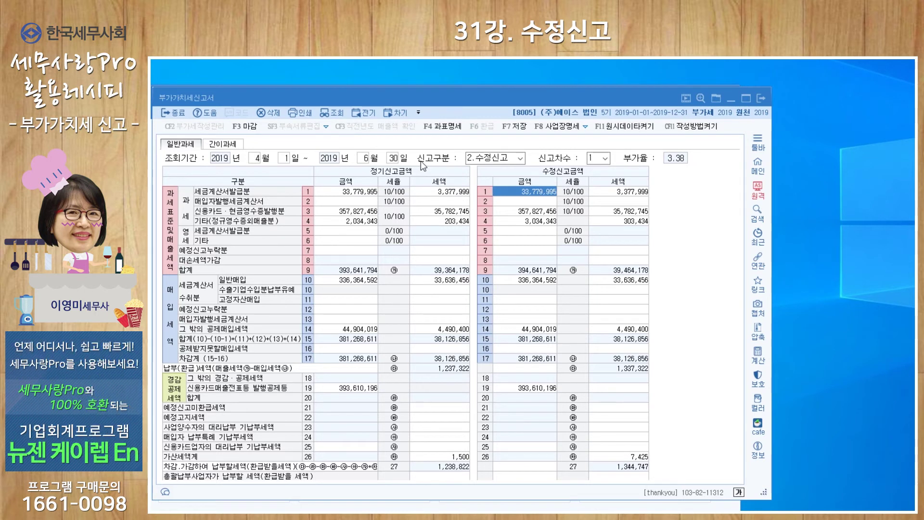
click(520, 157)
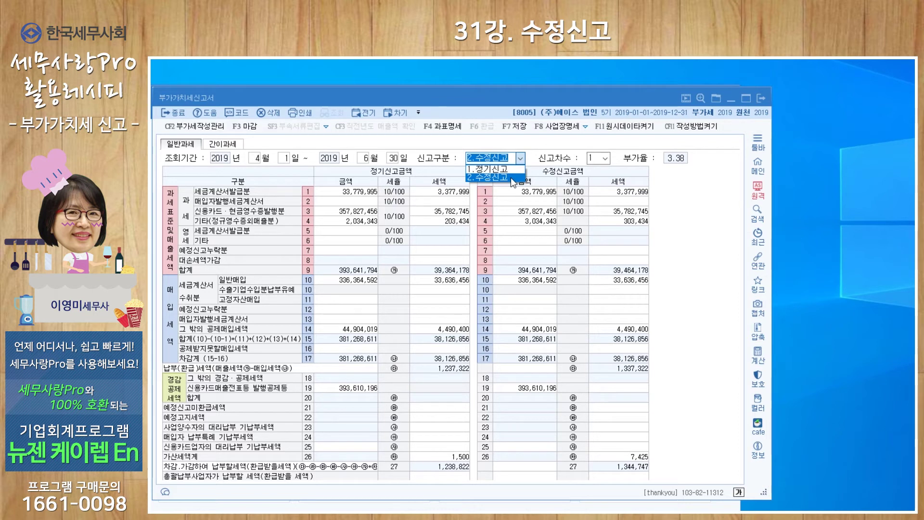
click(512, 177)
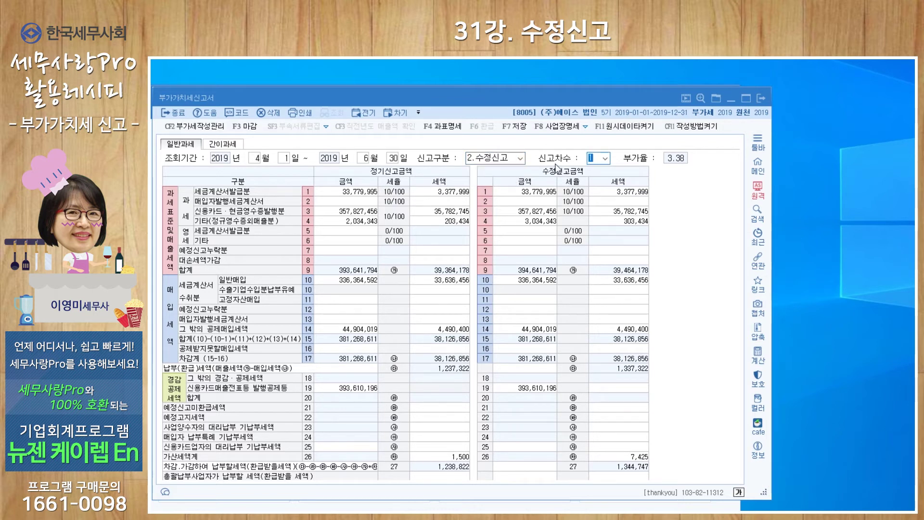
click(604, 158)
click(603, 169)
key(Return)
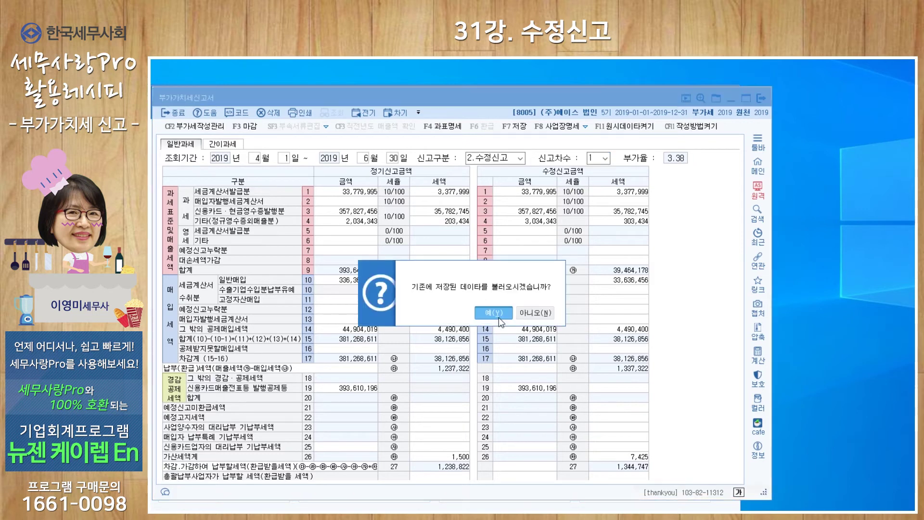
click(498, 312)
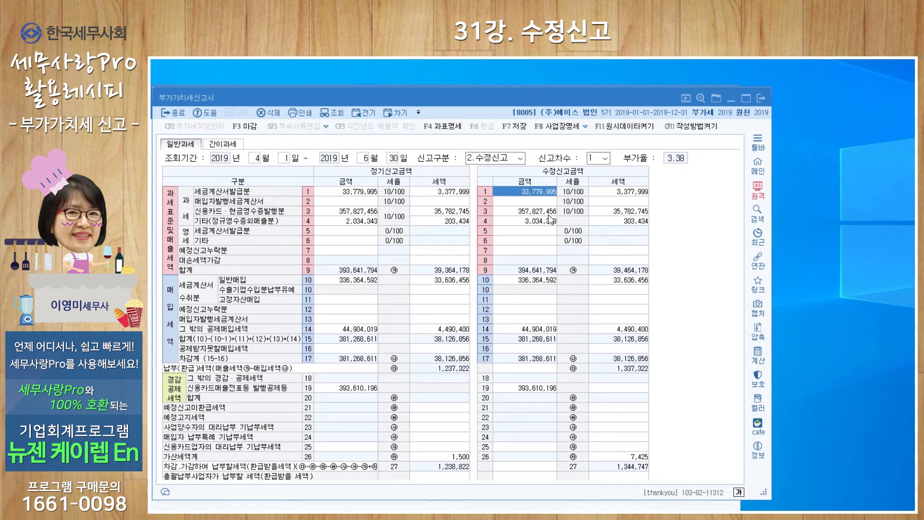
- Open the 가산세명세 from row 26 of the amended return and review row 71 과소·초과환급(일반) and row 73 납부불성실
click(632, 459)
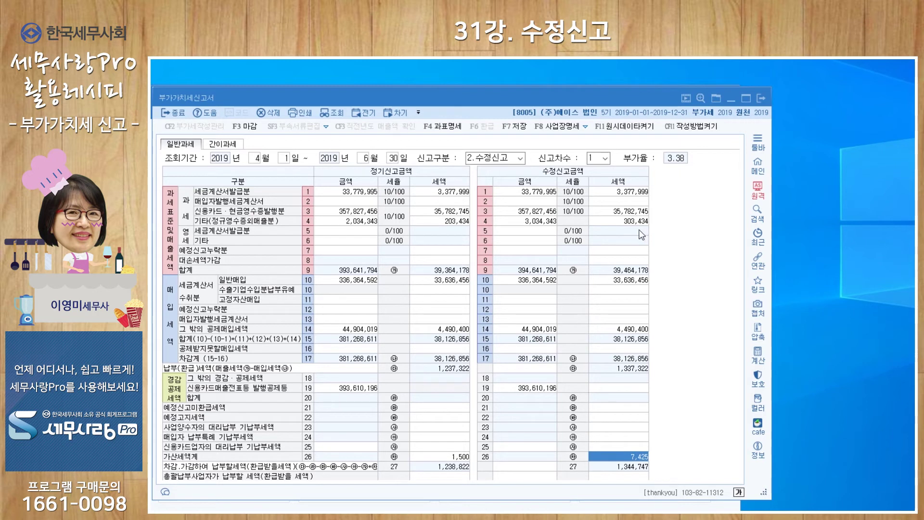
double_click(620, 457)
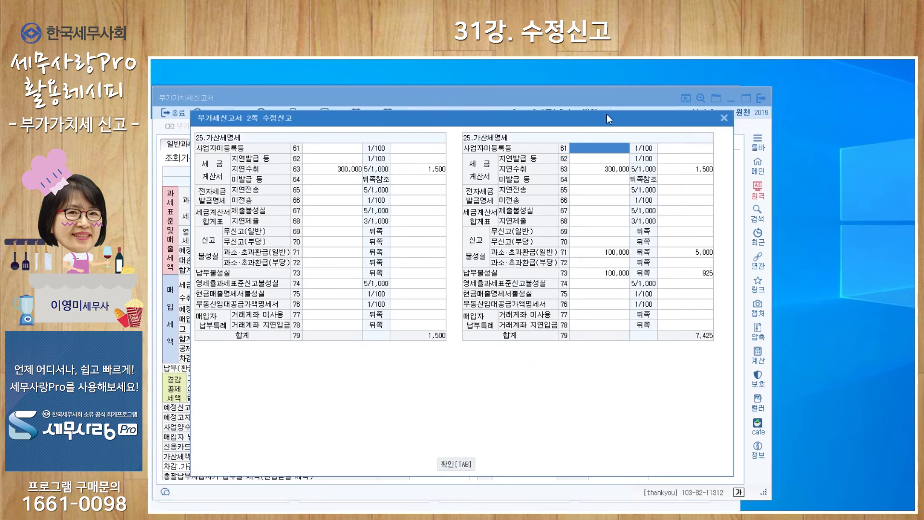
drag(605, 112, 602, 107)
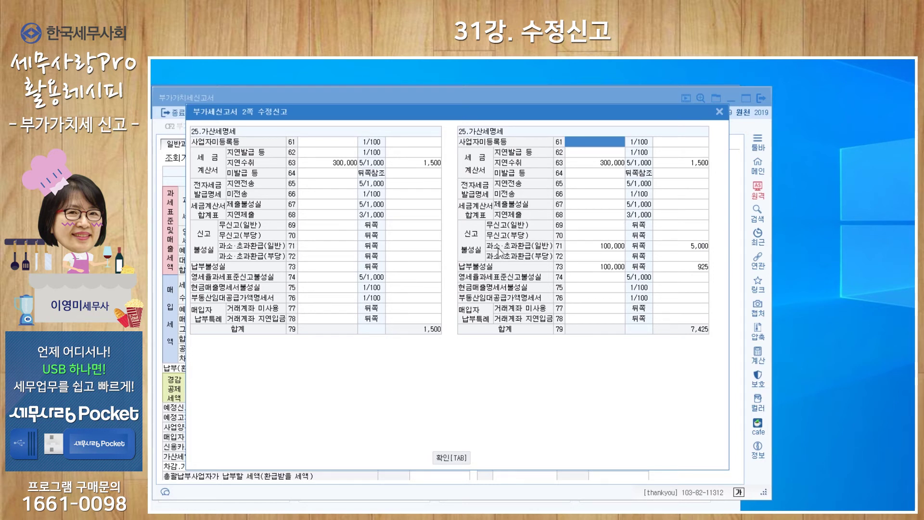
click(585, 248)
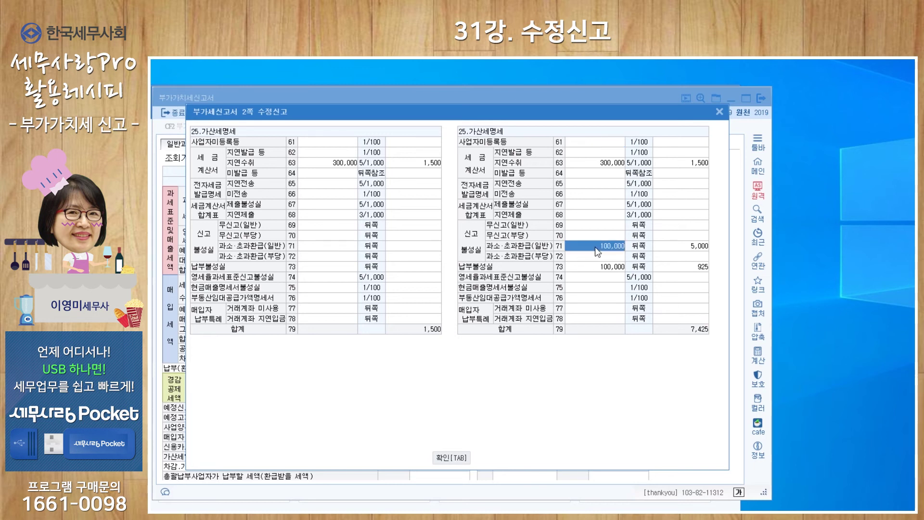
click(676, 245)
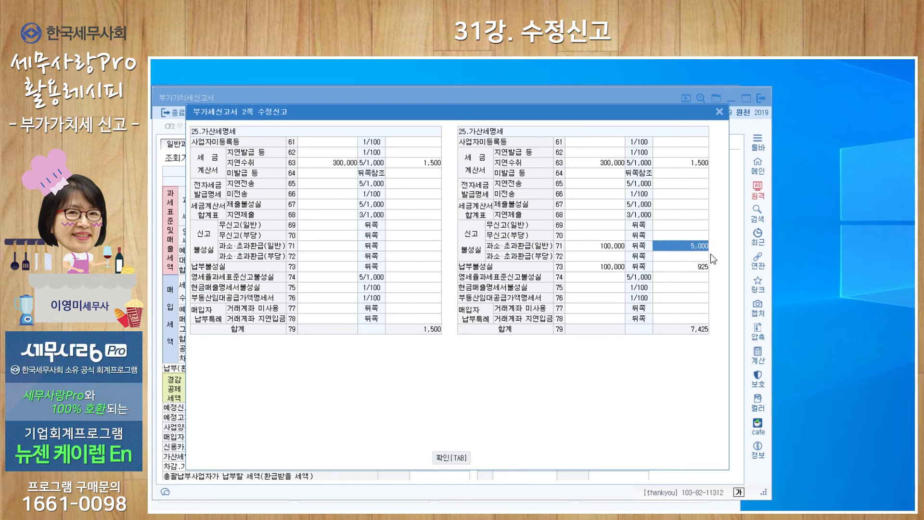
click(603, 268)
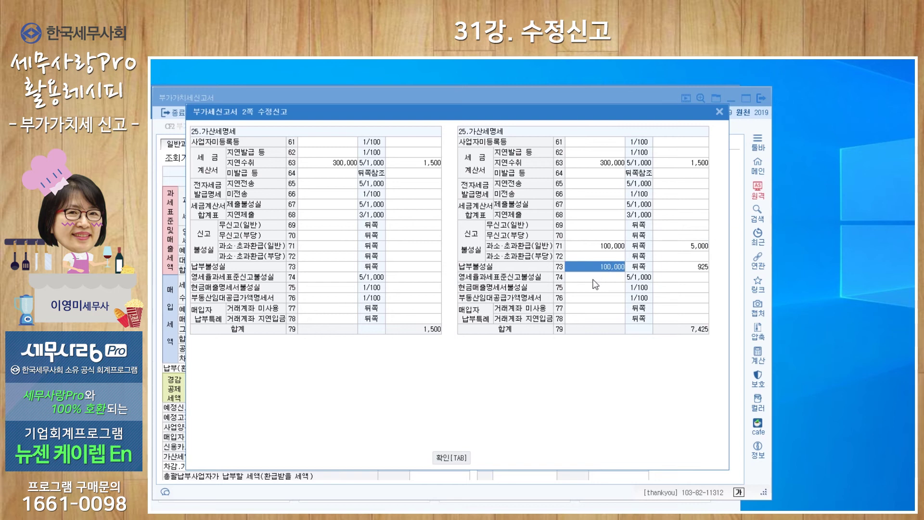
- Calculate the 미납일수 for row 73 with 당초납부기한 2019-07-25 and 납부일 2019-08-31, and close the calculator without applying it
click(676, 268)
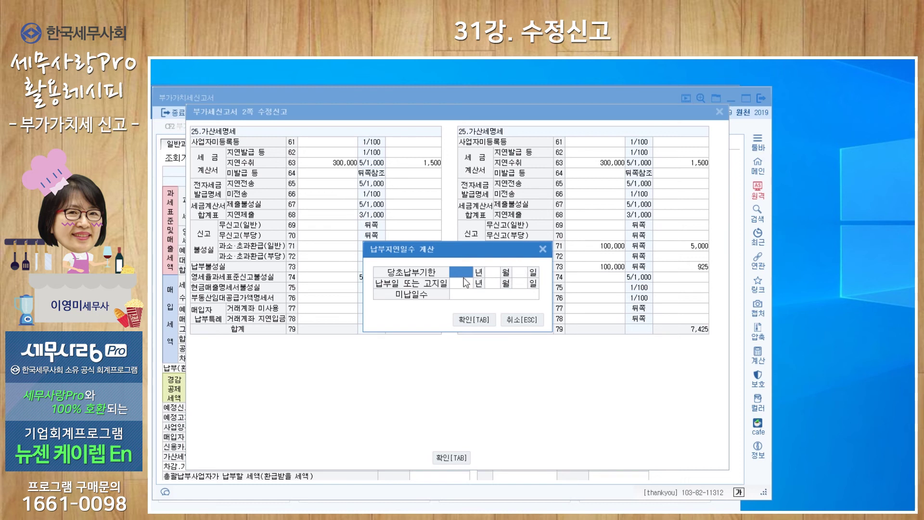
text(2019 년 )
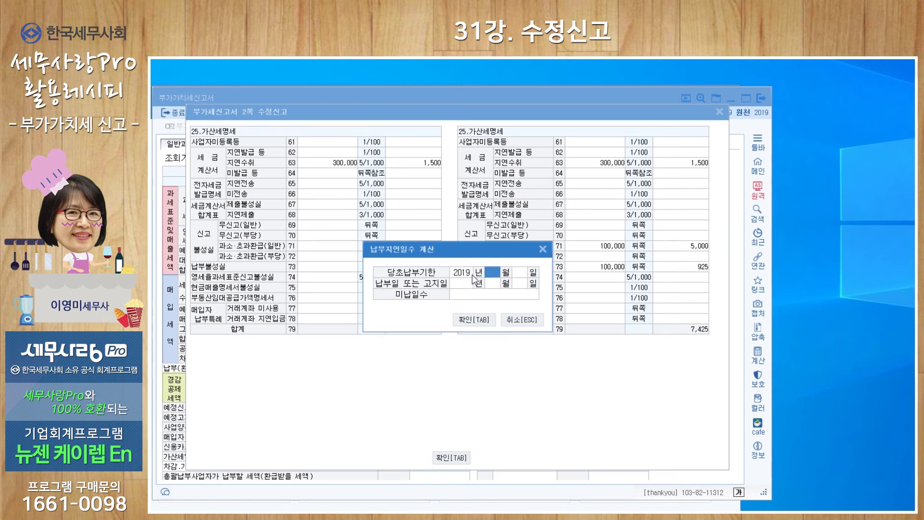
text(7)
key(Return)
text(3)
text(5)
text(2019)
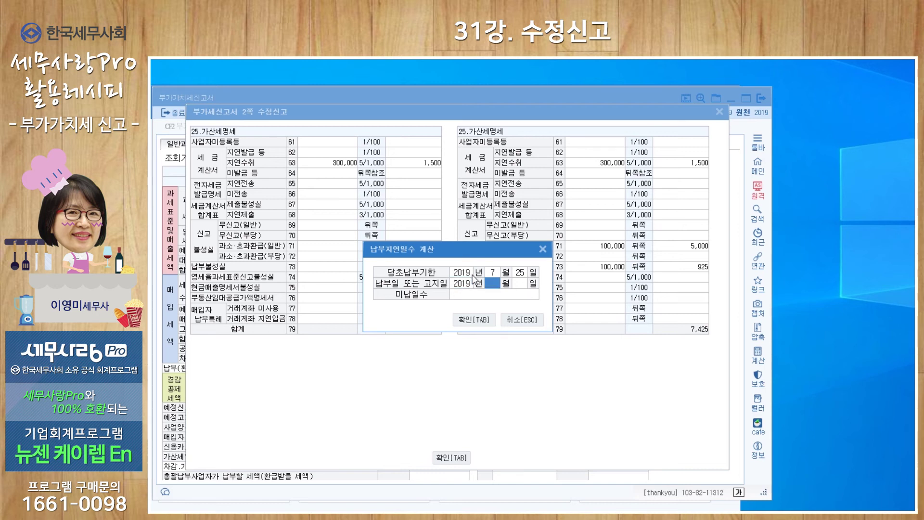
text(8)
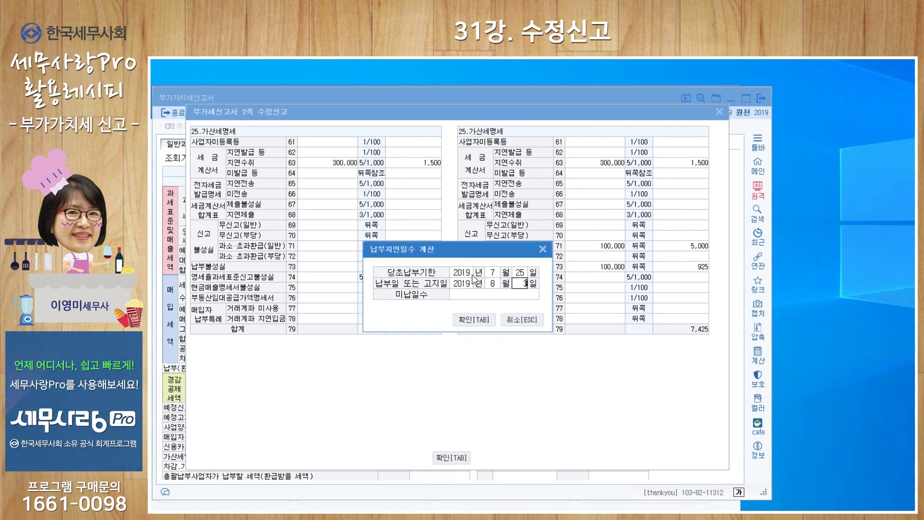
text(31)
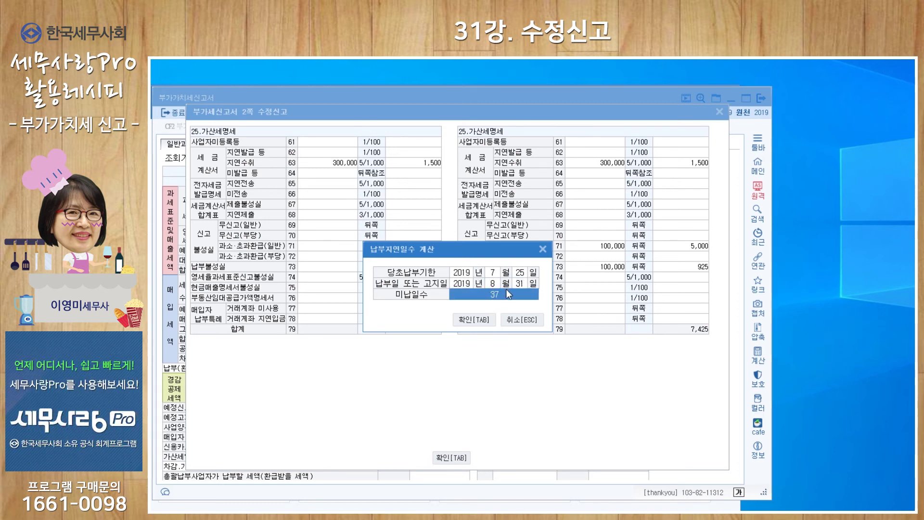
drag(492, 252, 427, 260)
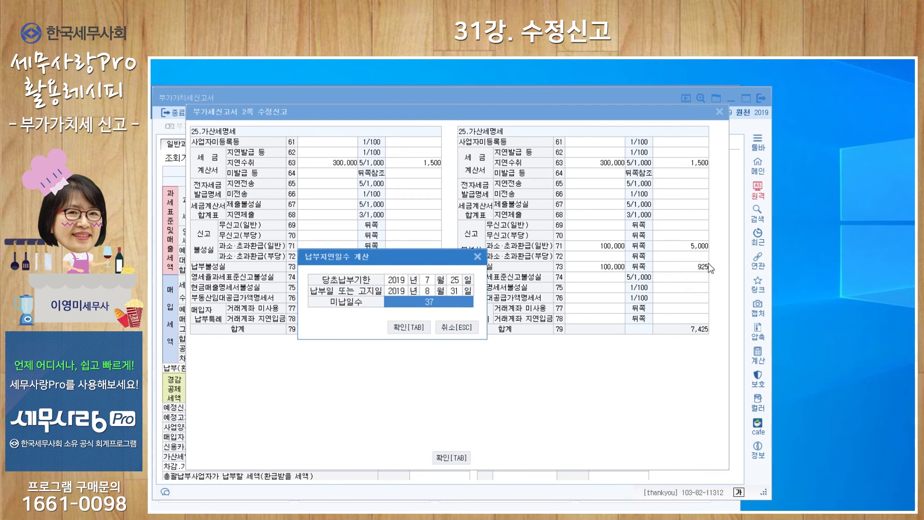
click(478, 258)
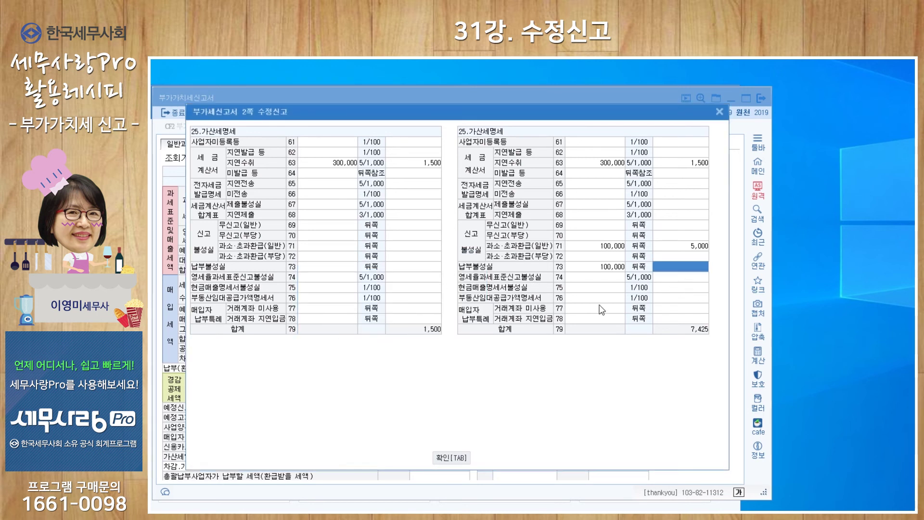
- Confirm the 가산세명세, dismiss the 작성요령 note and save the amended VAT return
click(453, 458)
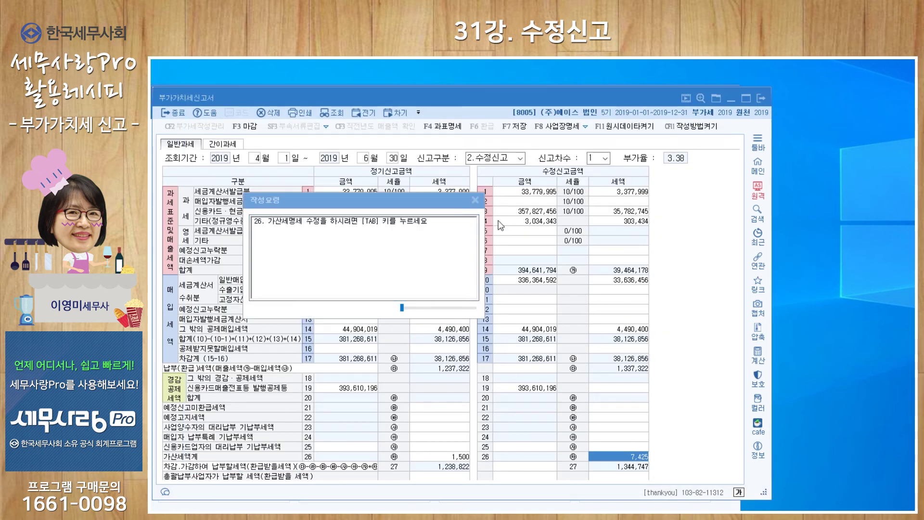
click(473, 201)
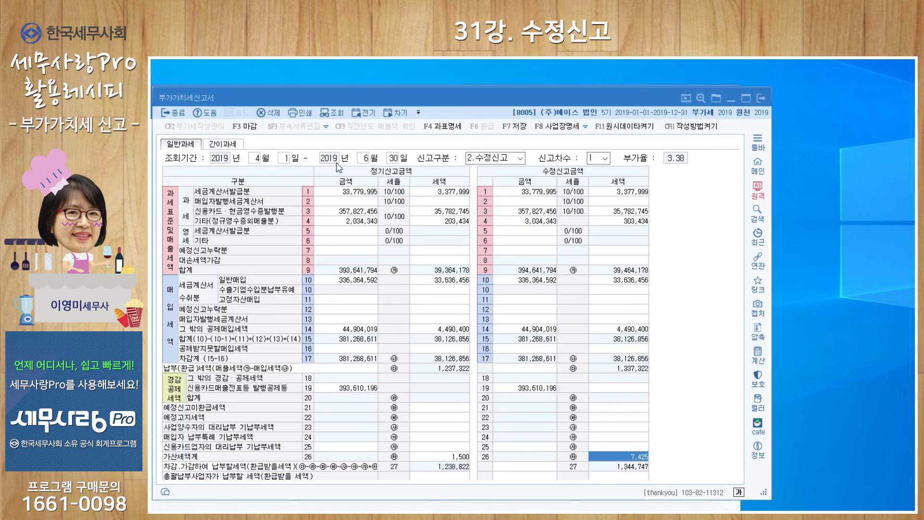
click(522, 126)
click(492, 313)
- Open the 과세표준수정신고서및추가자진납부 form, review its 수정신고 가산세액, 공제및감면세액 and 수정신고사유, and close it
click(424, 478)
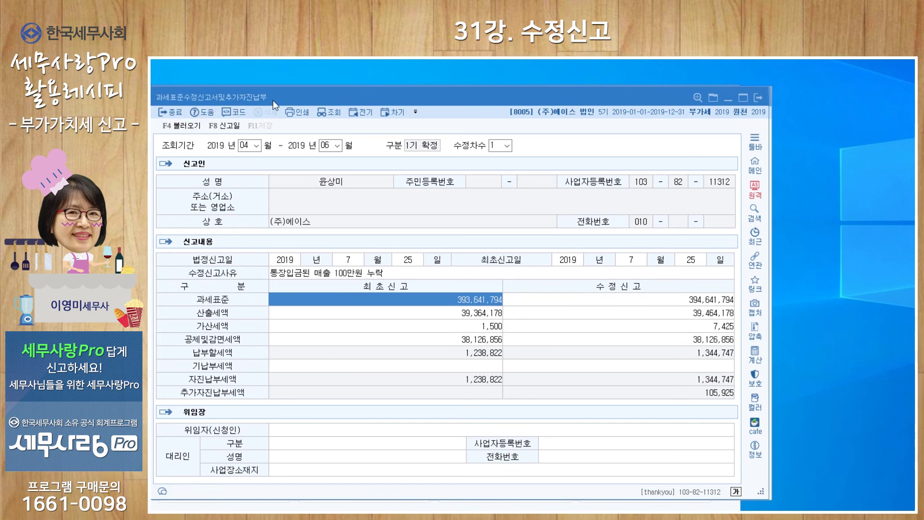
click(226, 507)
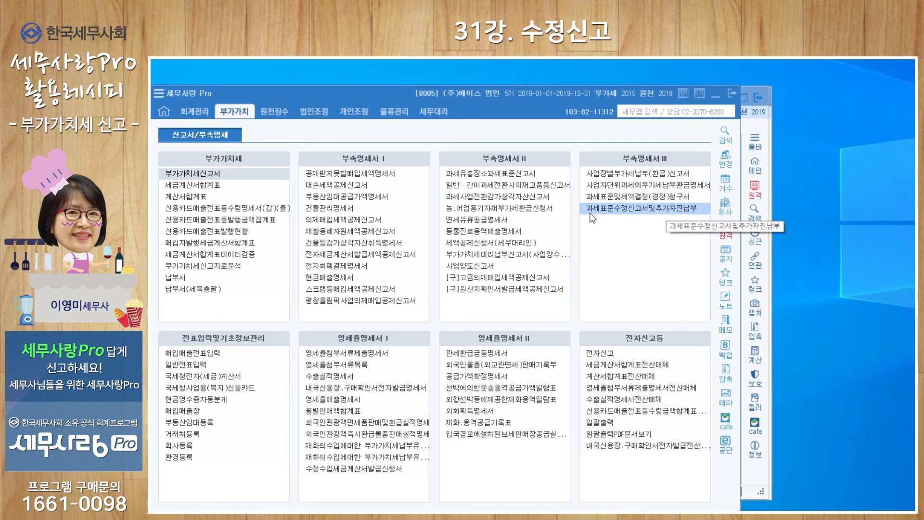
click(676, 210)
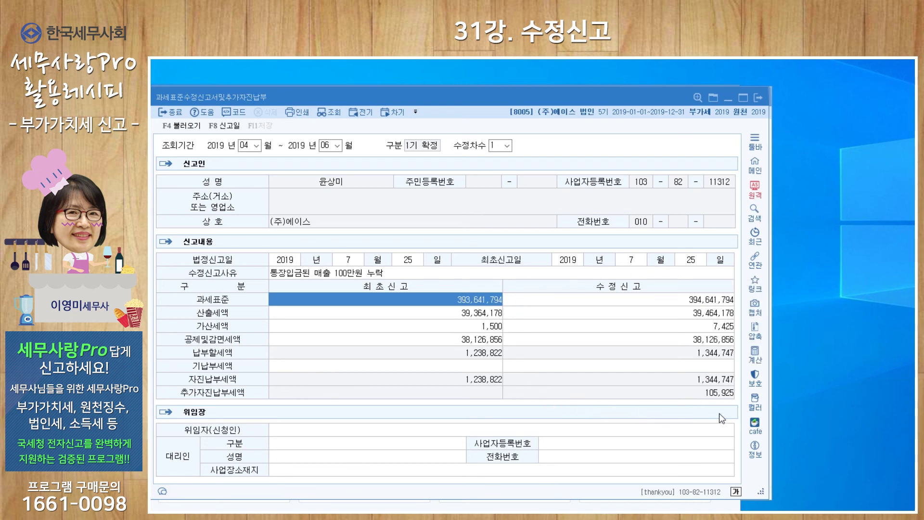
click(700, 326)
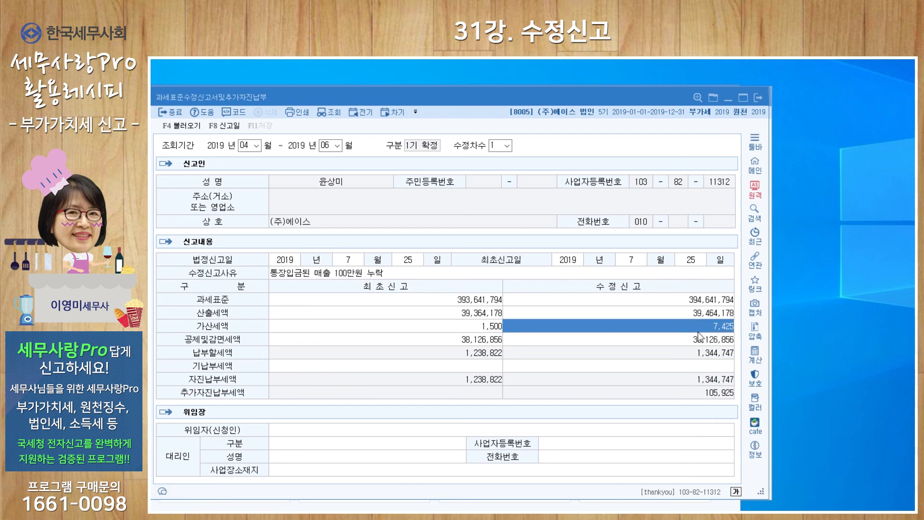
click(689, 338)
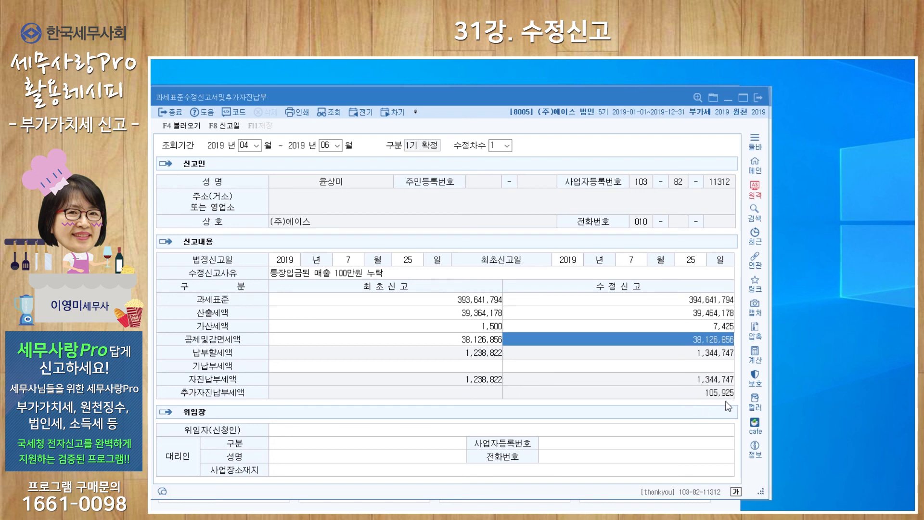
click(452, 276)
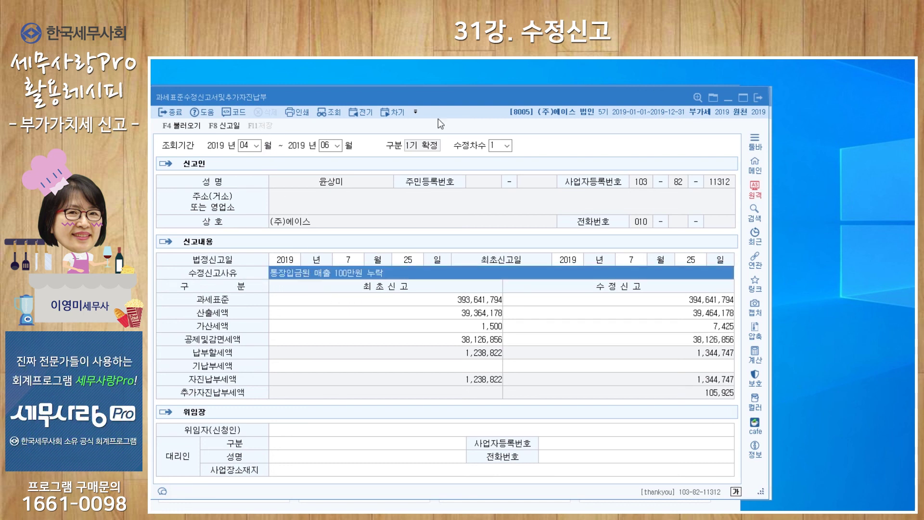
click(758, 99)
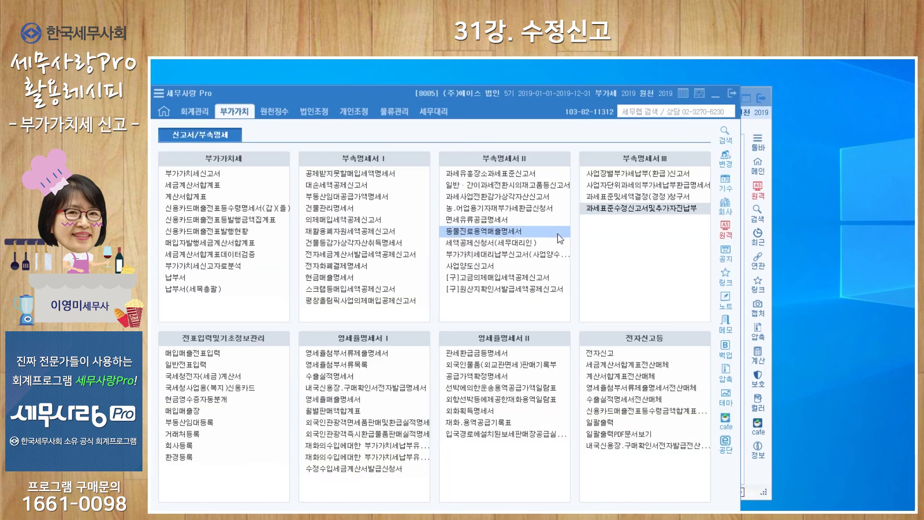
- Return to the amended 부가가치세신고서 and close it (마감) with all listed forms included
click(221, 172)
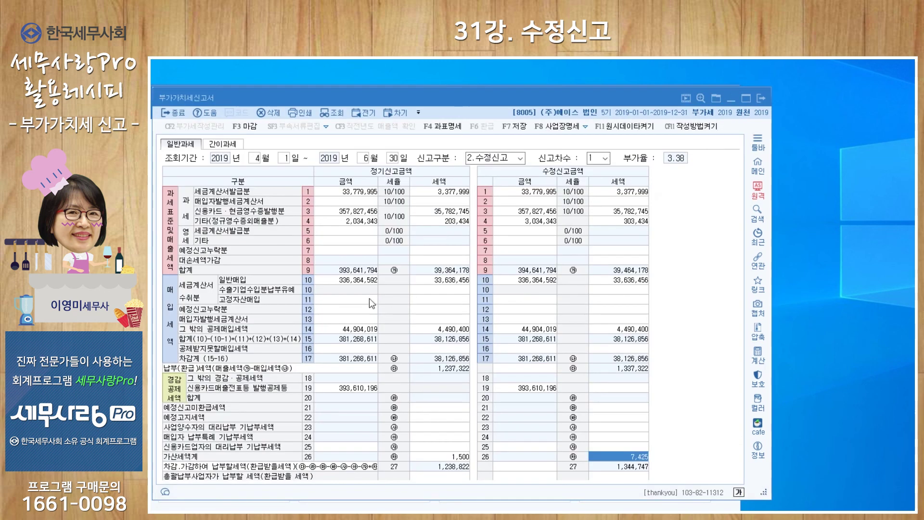
click(244, 126)
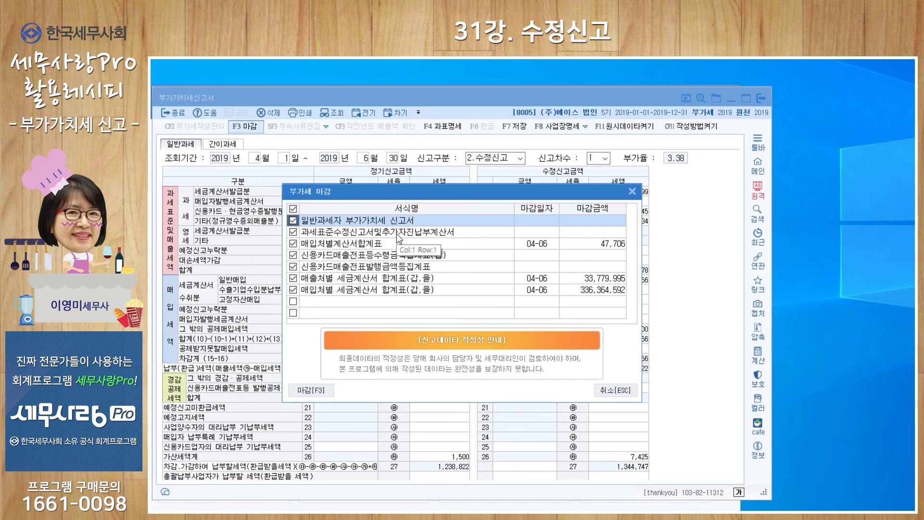
click(317, 391)
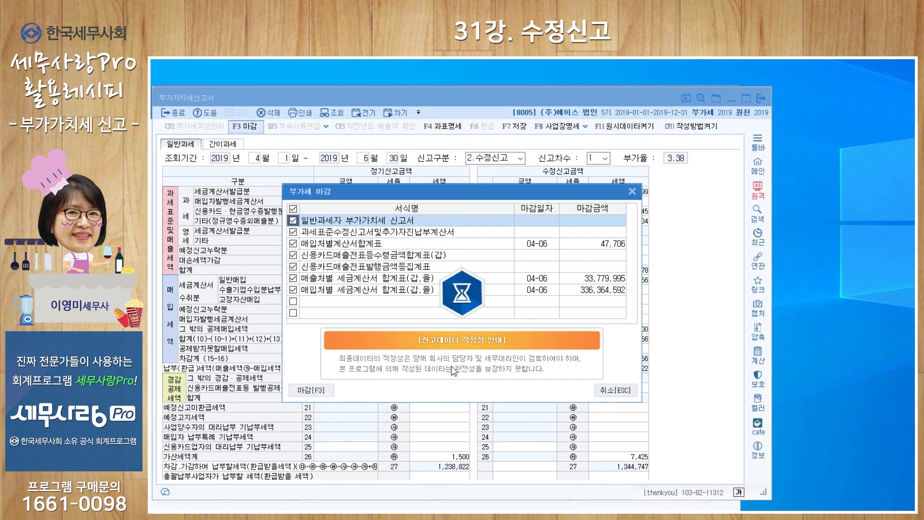
click(231, 389)
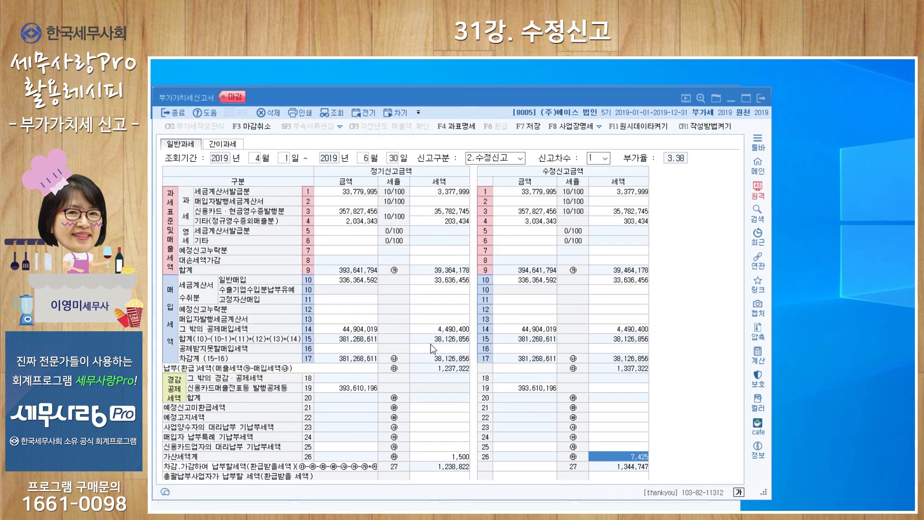